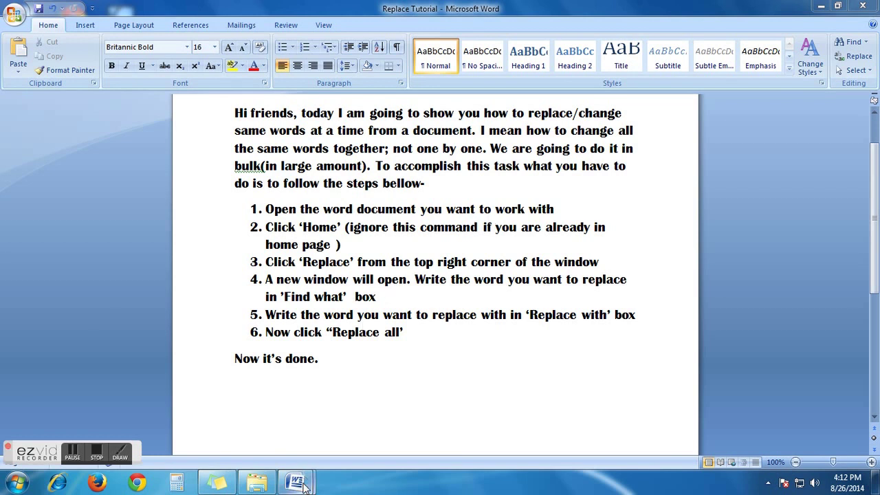
- Bring the 'ge moore' document to the front from its taskbar preview
mouse_move(302, 485)
click(365, 413)
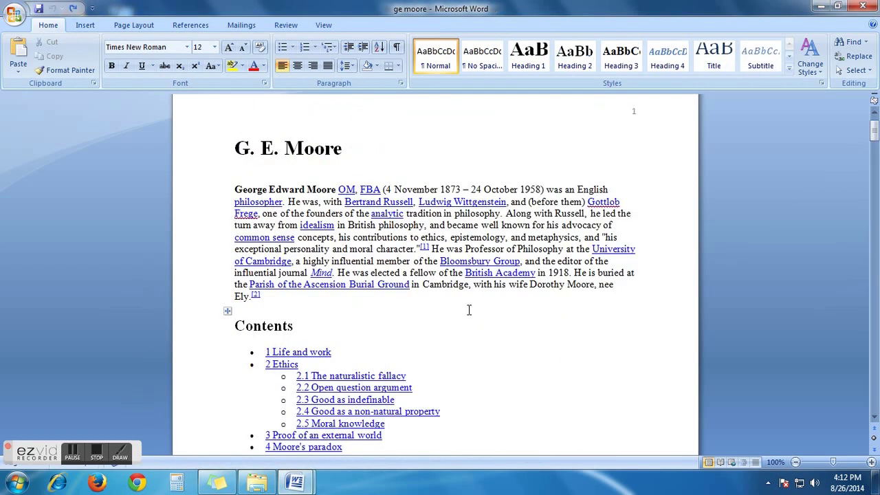
scroll(469, 310, down, 4)
scroll(469, 309, down, 13)
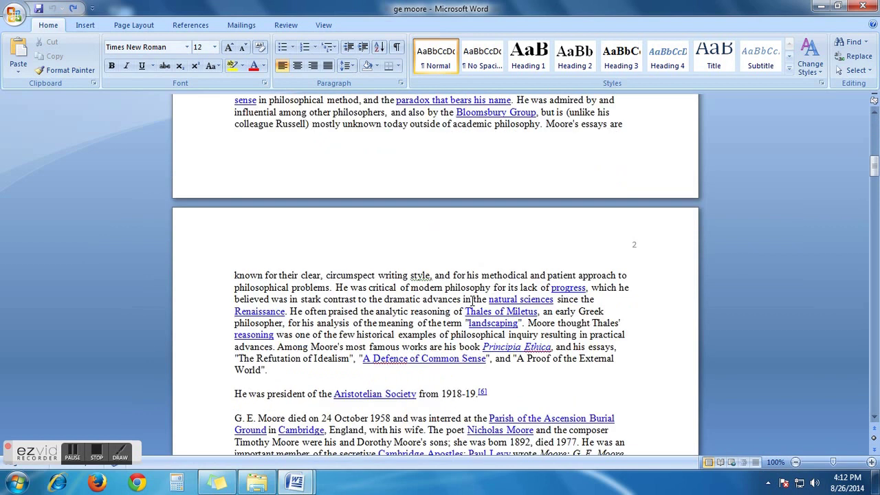
scroll(471, 300, up, 7)
scroll(472, 300, up, 12)
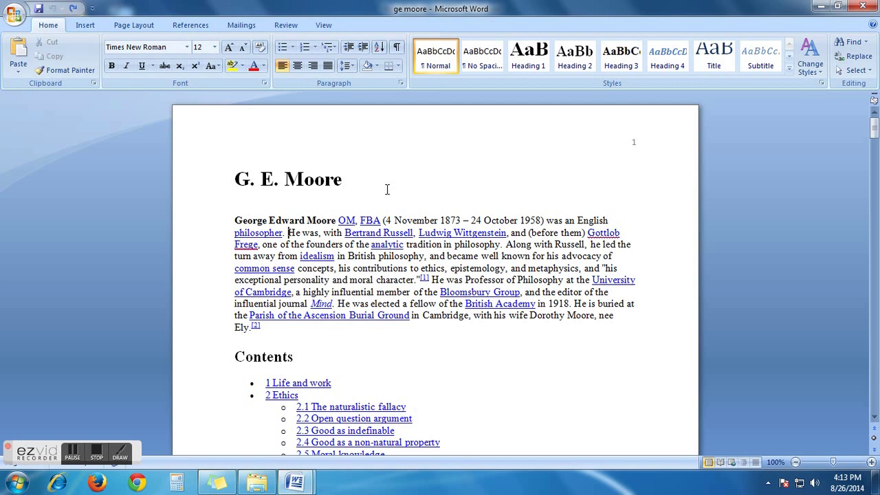
scroll(401, 267, down, 3)
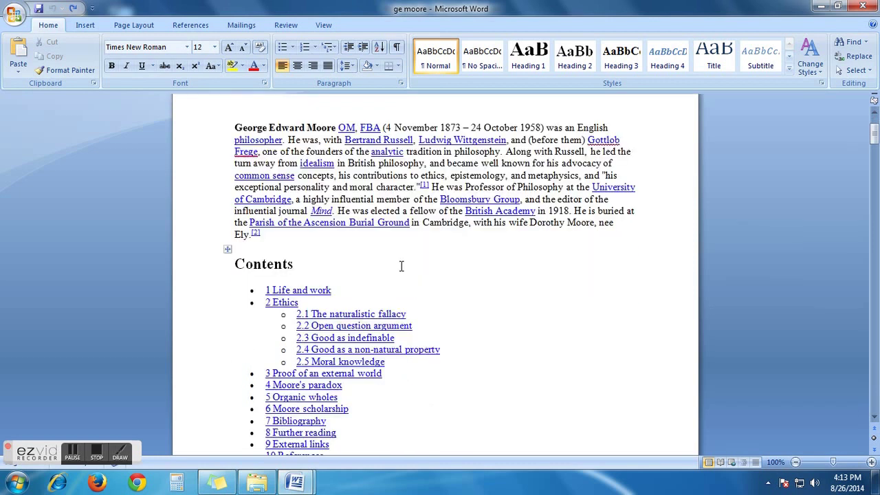
scroll(403, 266, up, 3)
mouse_move(300, 485)
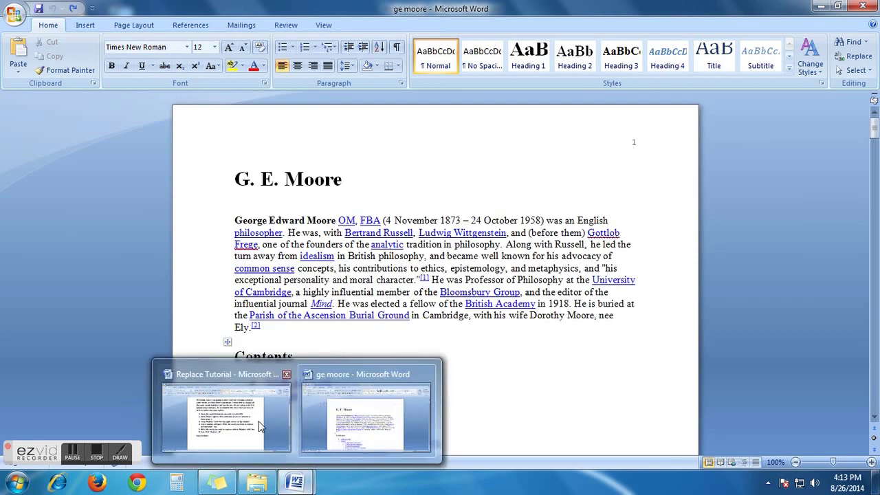
- Switch between the Replace Tutorial instructions and the G. E. Moore article, ending on the article
click(251, 417)
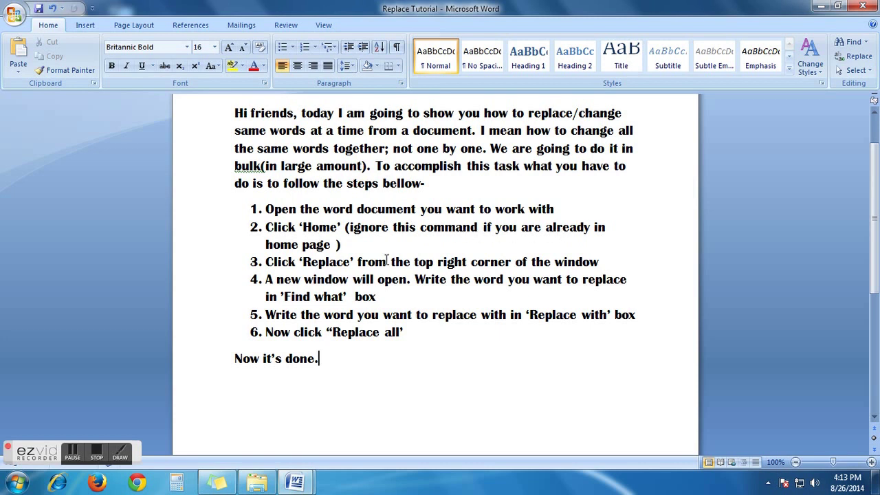
mouse_move(297, 484)
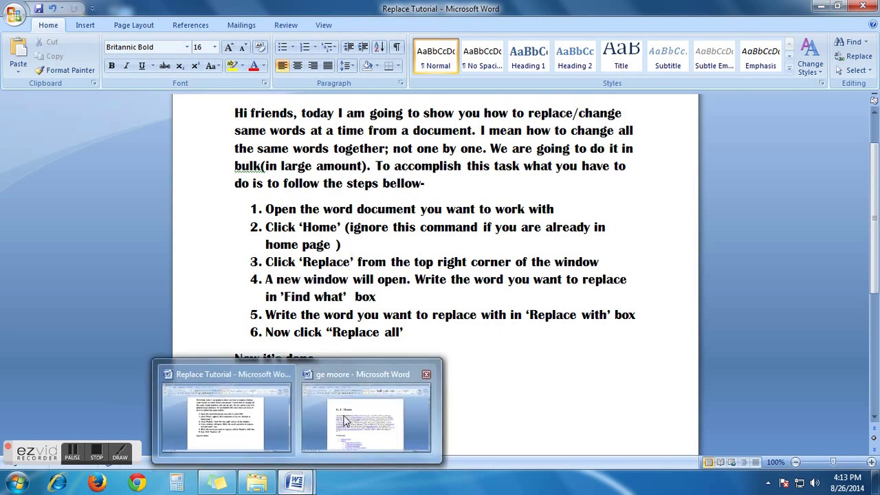
click(343, 412)
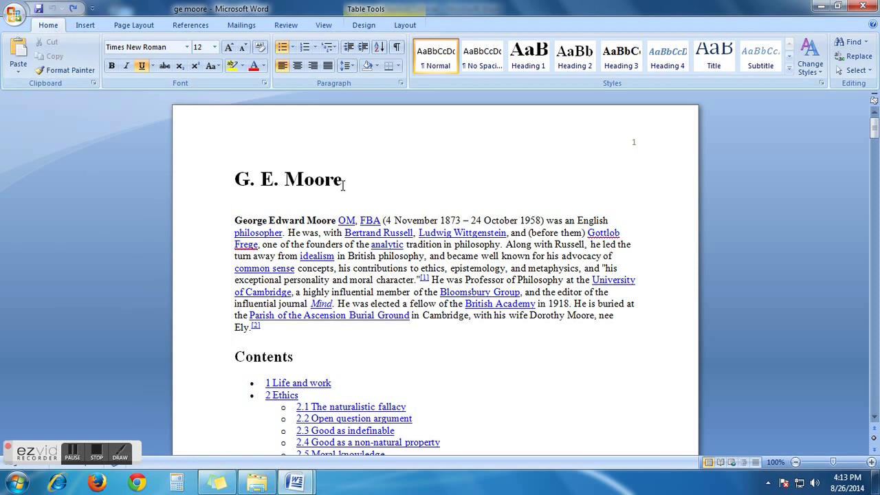
mouse_move(296, 484)
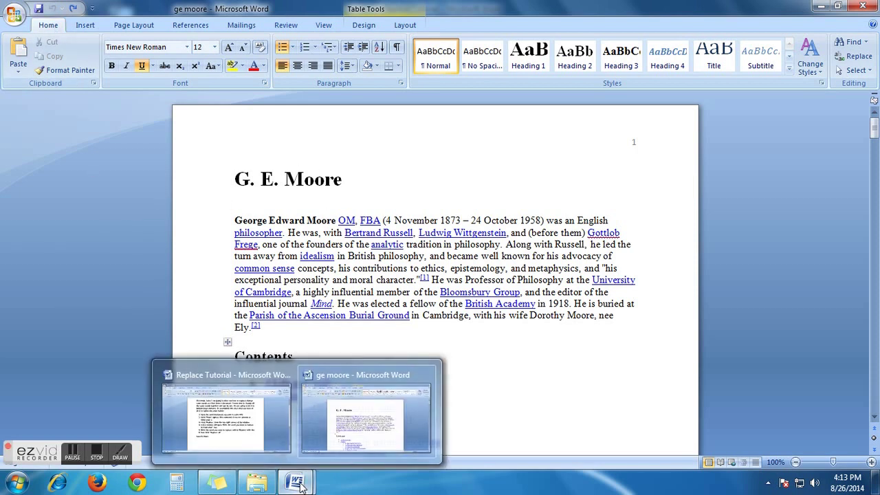
click(226, 416)
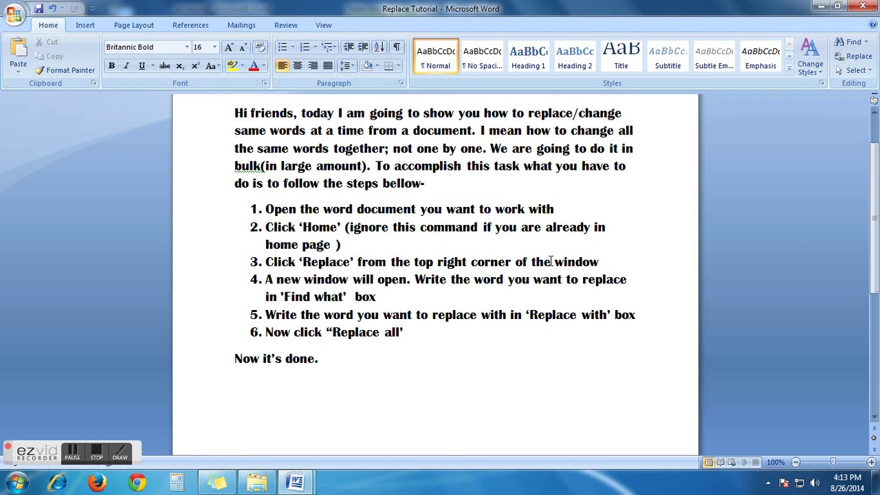
mouse_move(296, 481)
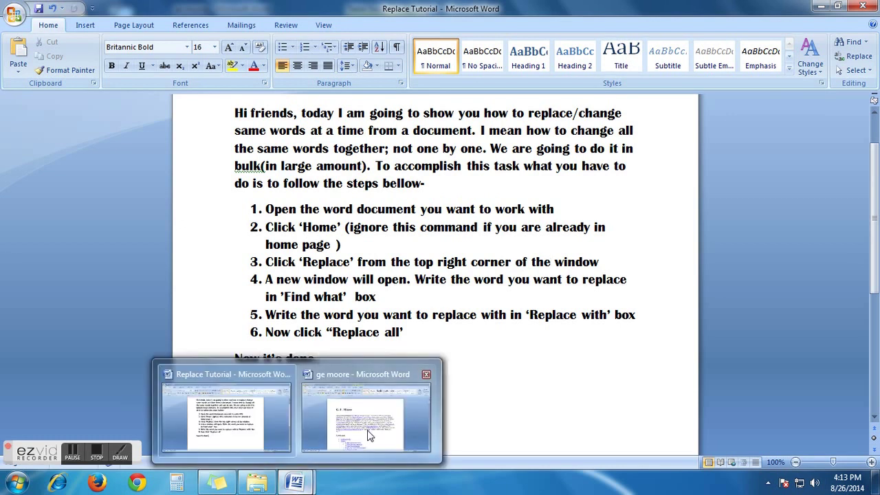
click(369, 435)
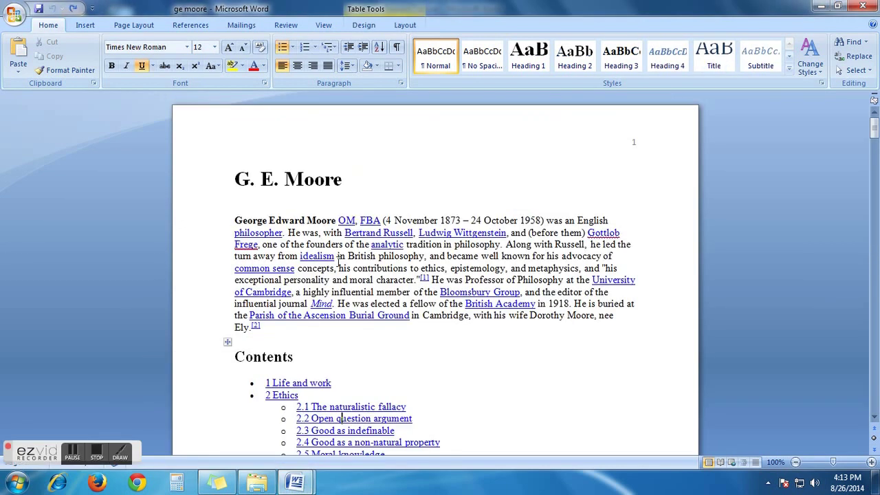
- Open Find and Replace and reposition it while consulting the Replace Tutorial instructions
click(853, 59)
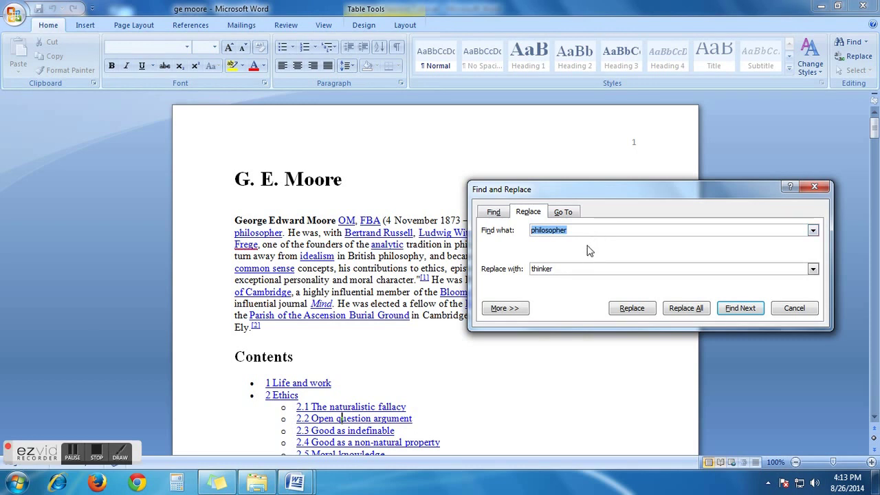
mouse_move(295, 484)
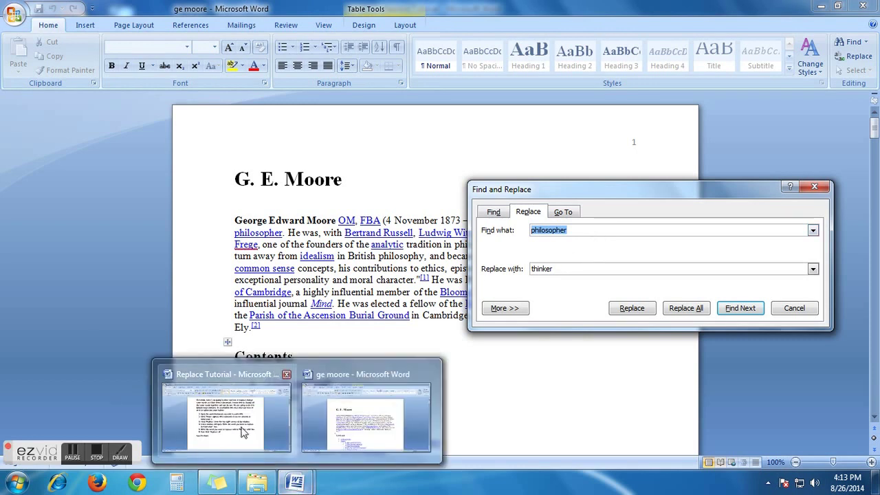
click(285, 412)
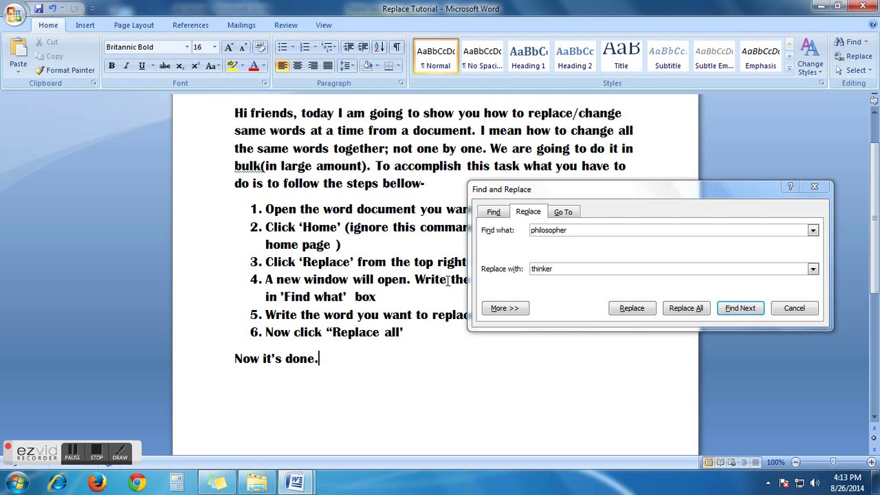
drag(633, 187, 815, 245)
key(ctrl+c)
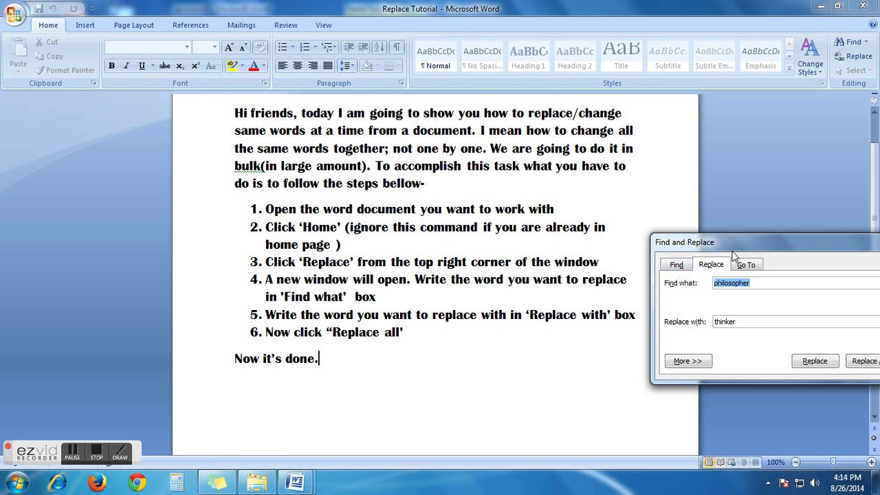
click(491, 242)
drag(735, 252, 362, 231)
- Return to the G. E. Moore article and drag the dialog right to uncover its opening paragraph
mouse_move(295, 485)
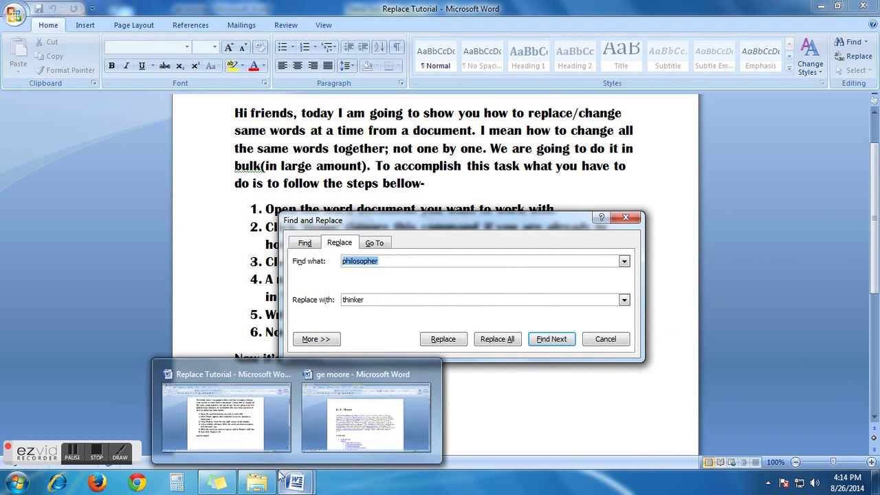
click(367, 414)
click(400, 260)
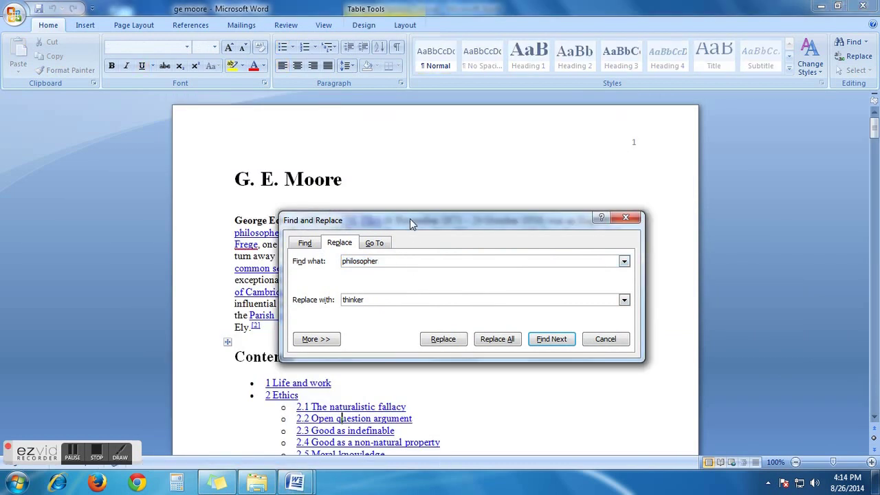
drag(409, 219, 665, 219)
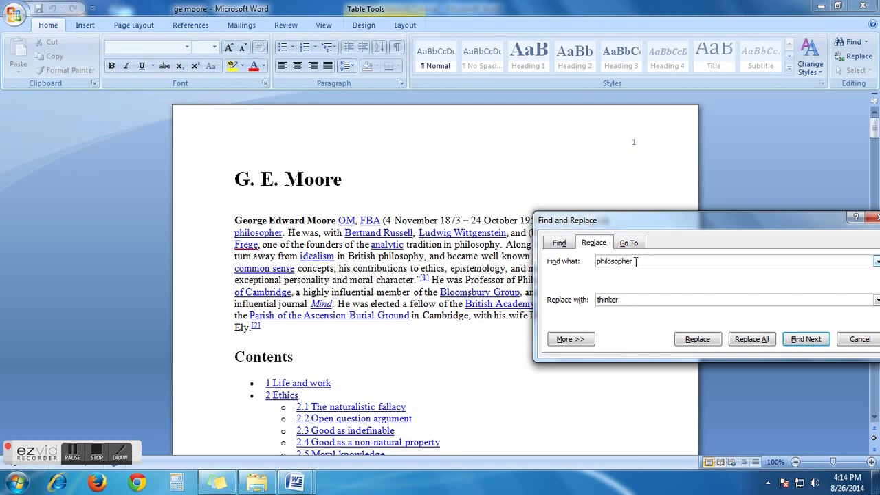
- Paste 'philosopher' into Find what and confirm 'thinker' as the replacement word
key(BackSpace)
key(BackSpace)
key(BackSpace)
key(BackSpace)
key(BackSpace)
key(BackSpace)
key(BackSpace)
key(BackSpace)
key(BackSpace)
key(BackSpace)
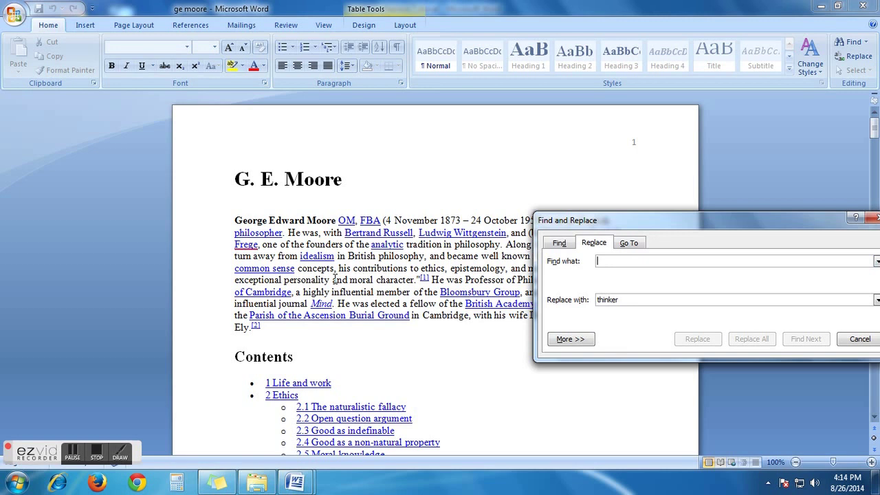
click(235, 240)
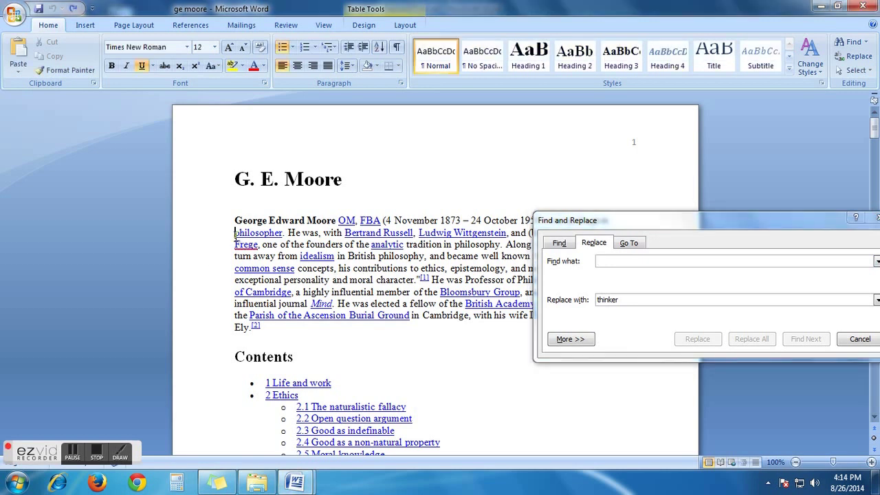
drag(235, 244, 241, 245)
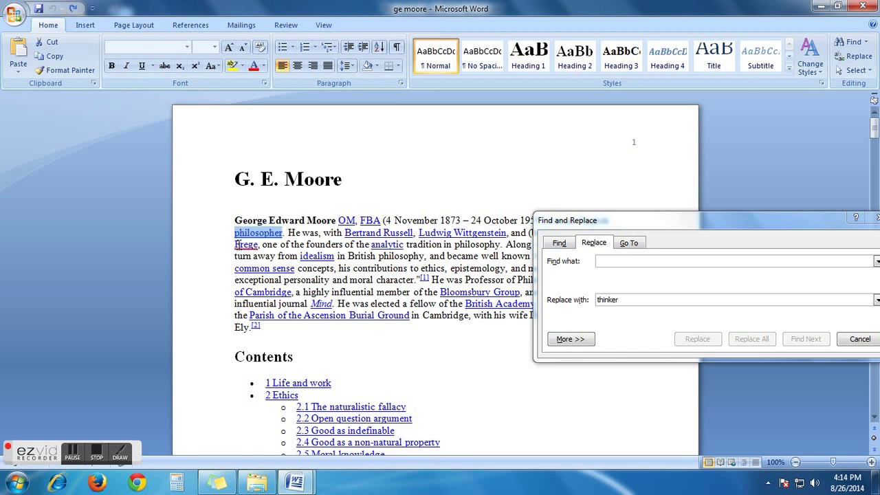
click(607, 264)
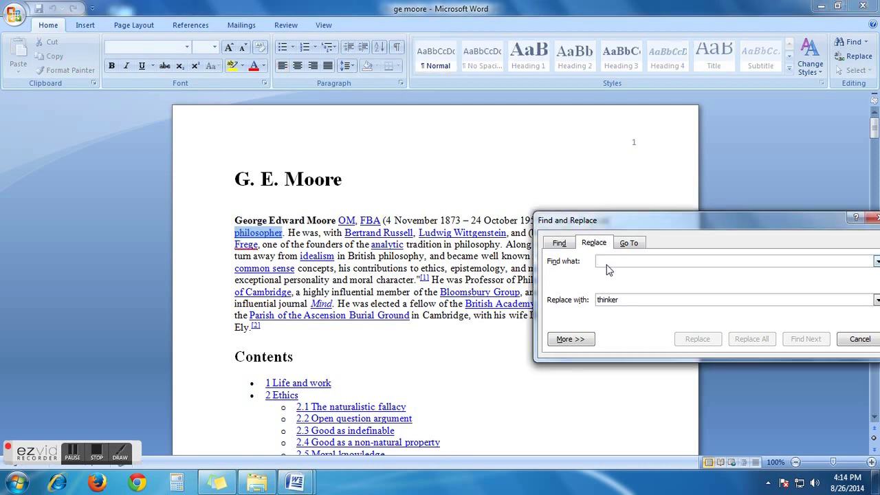
key(ctrl+v)
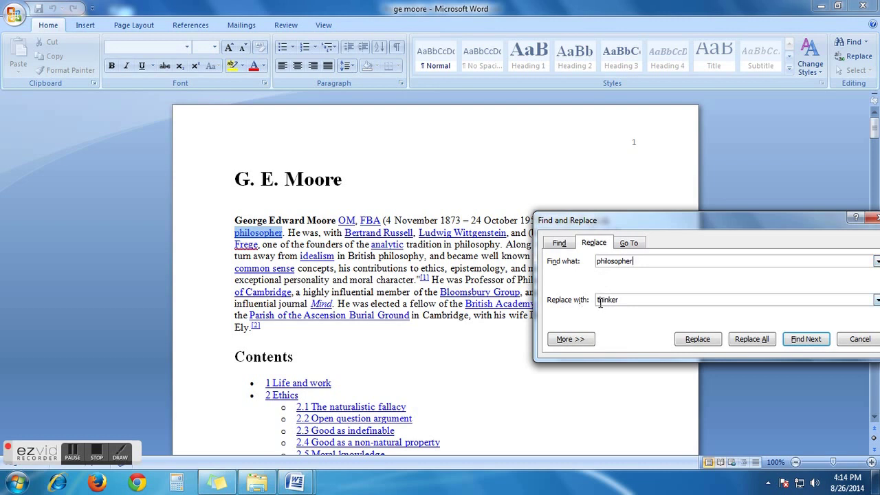
double_click(633, 300)
click(631, 300)
drag(645, 220, 513, 170)
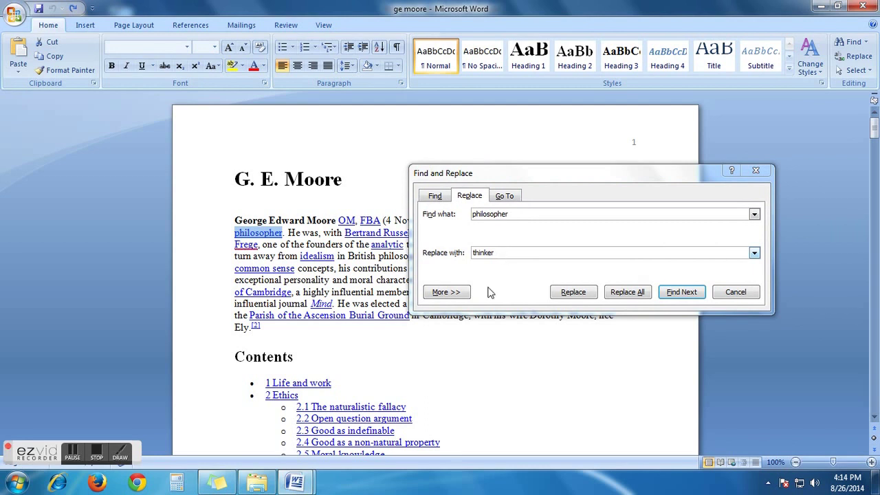
mouse_move(297, 484)
click(250, 414)
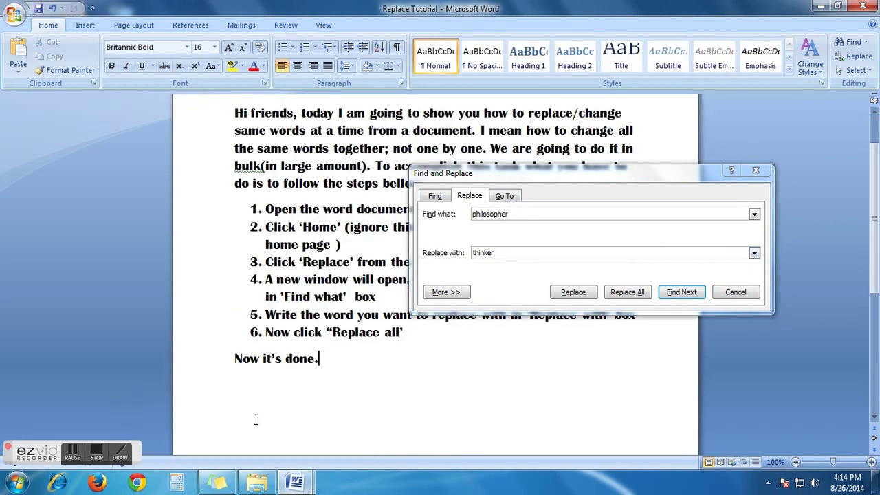
click(593, 173)
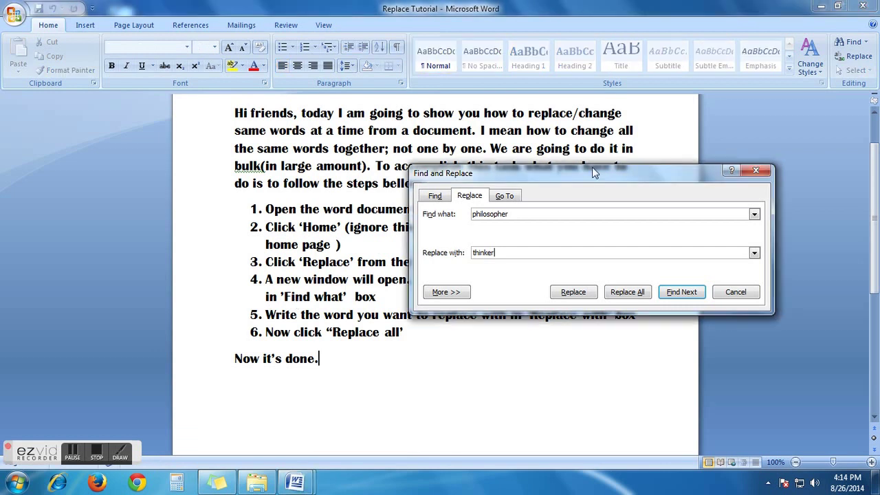
drag(606, 174, 619, 172)
click(702, 141)
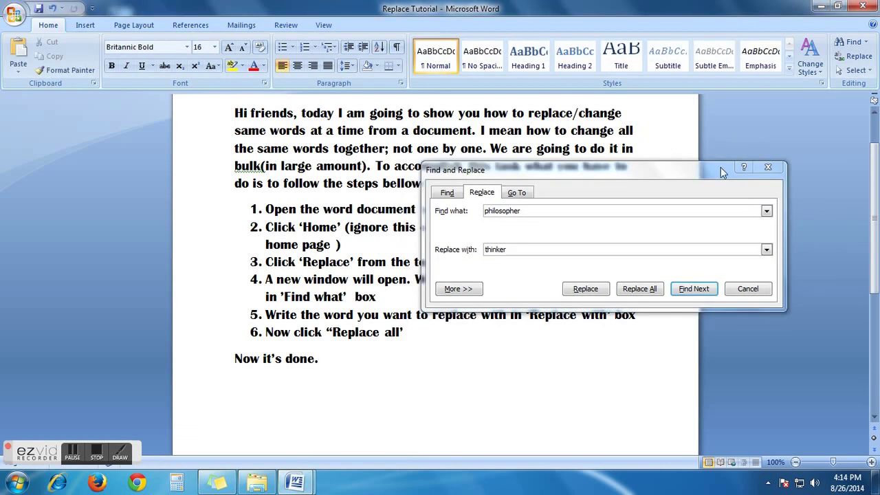
drag(721, 167, 732, 164)
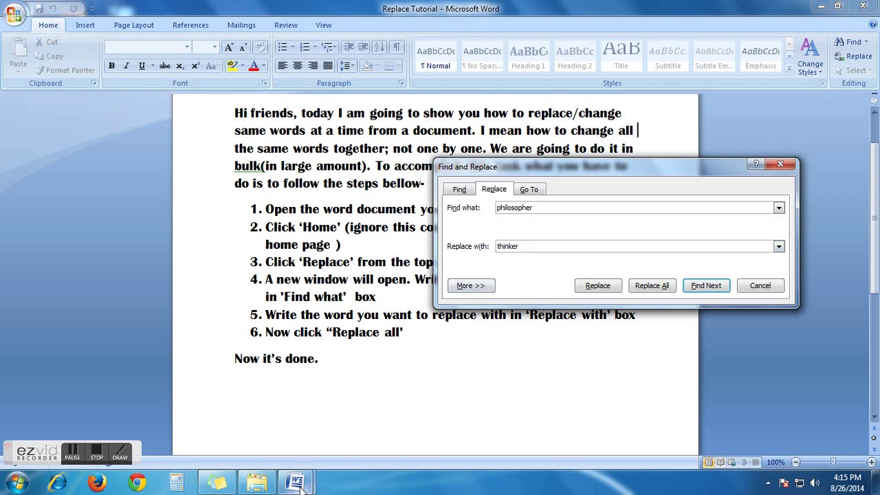
mouse_move(297, 475)
click(364, 406)
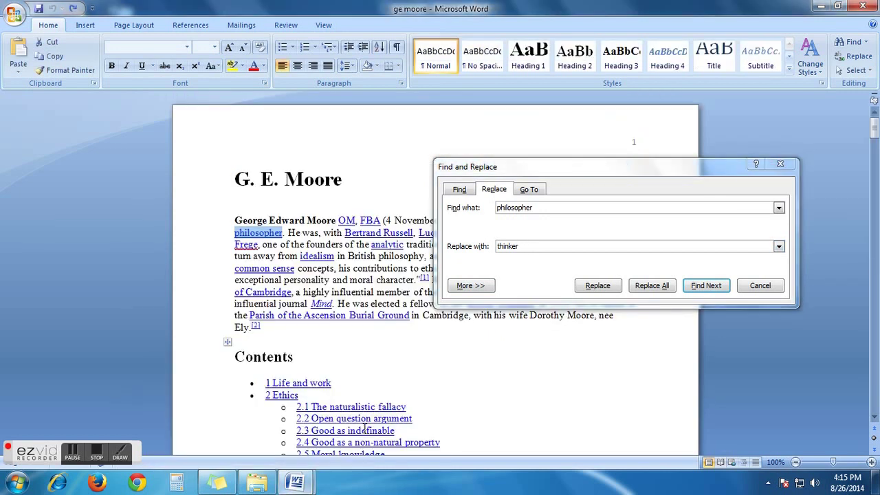
click(374, 176)
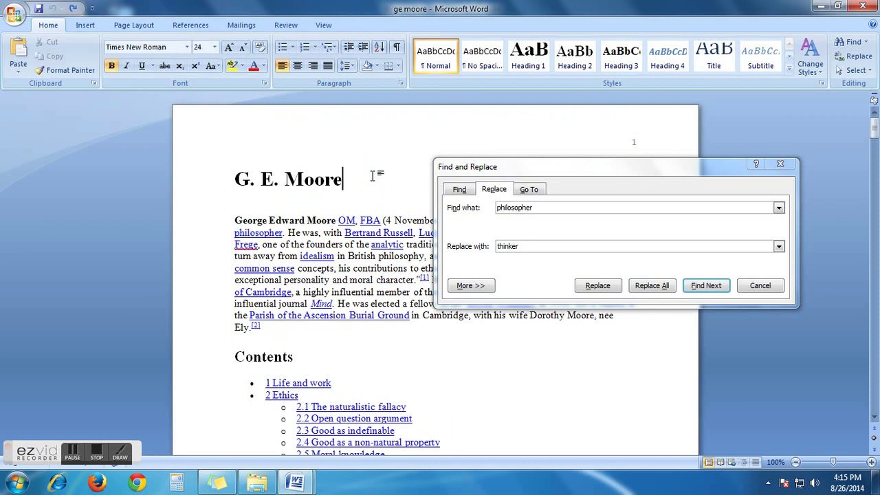
- Replace all 6 occurrences of 'philosopher' with 'thinker' and move the completion message aside
click(651, 290)
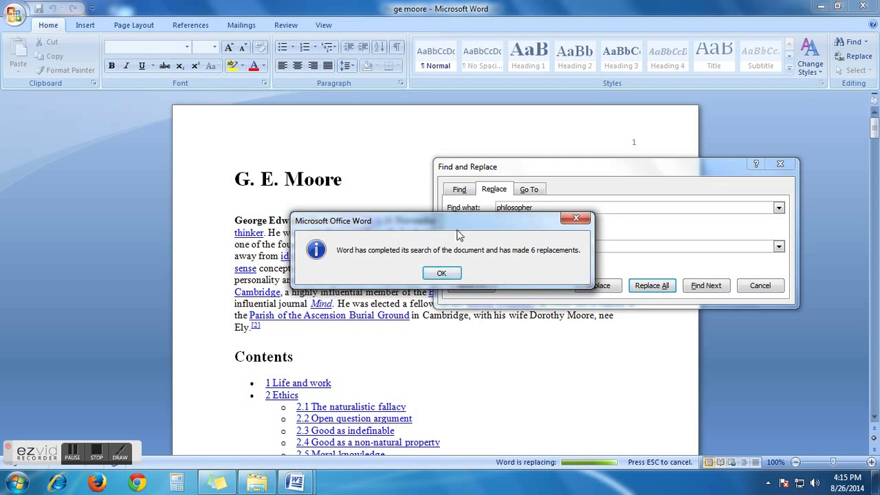
drag(427, 222, 314, 190)
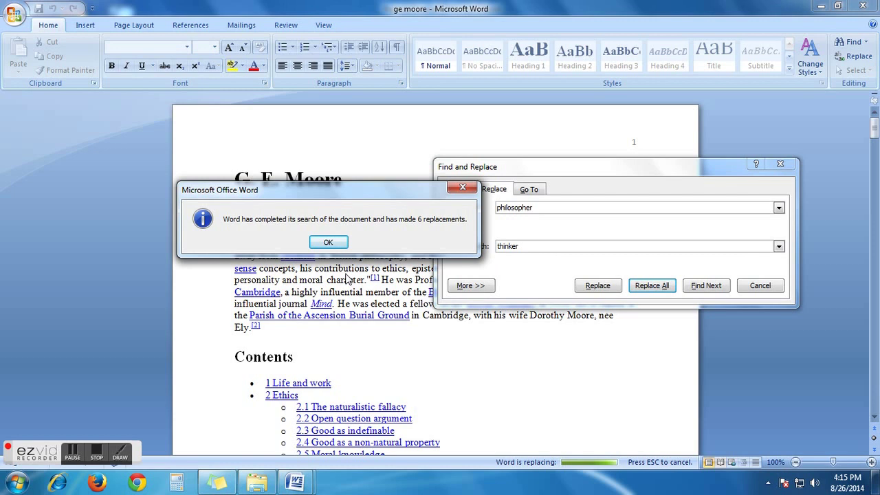
- Dismiss the 6-replacements message, review the article, and confirm no 'philosopher' remains
click(339, 243)
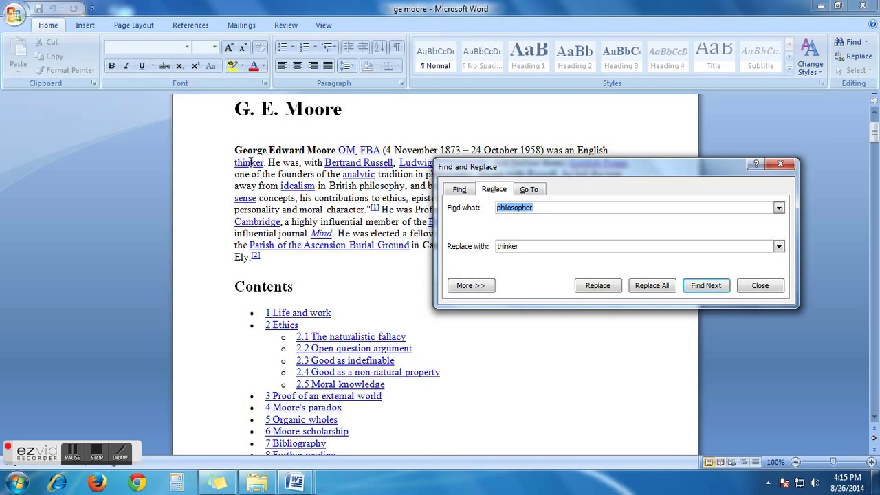
click(300, 274)
scroll(312, 276, down, 10)
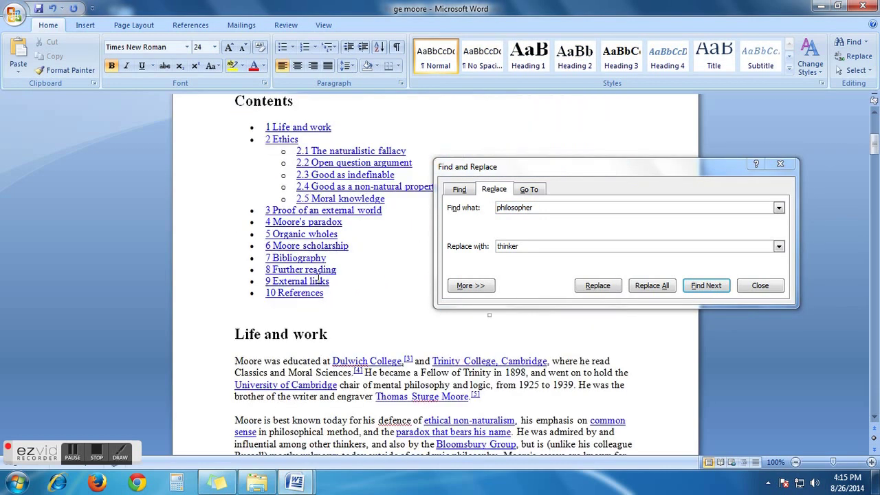
scroll(318, 277, down, 15)
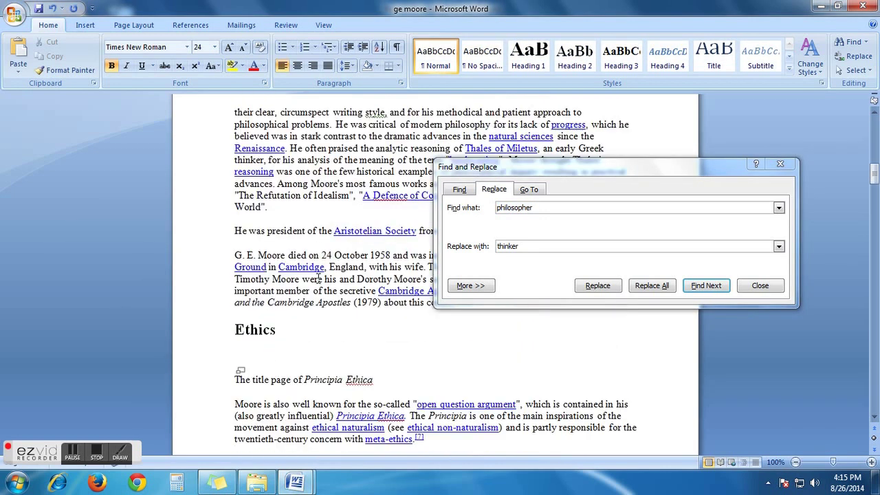
scroll(319, 278, down, 3)
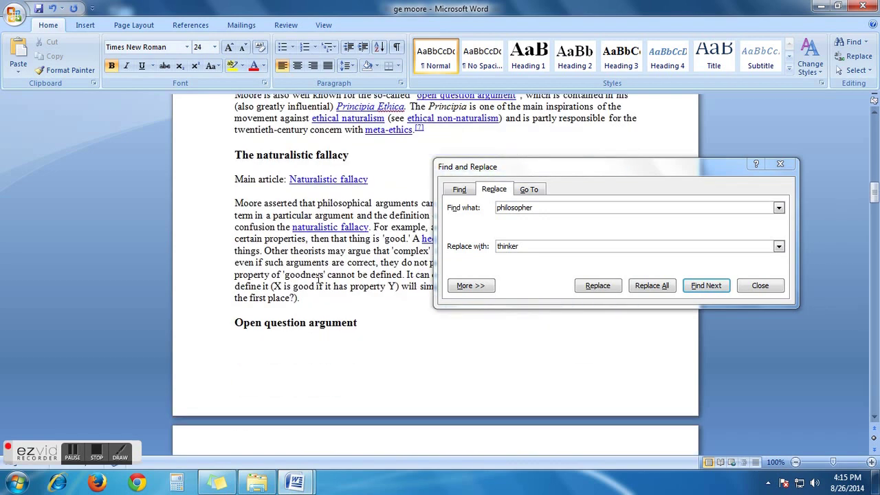
scroll(318, 277, down, 6)
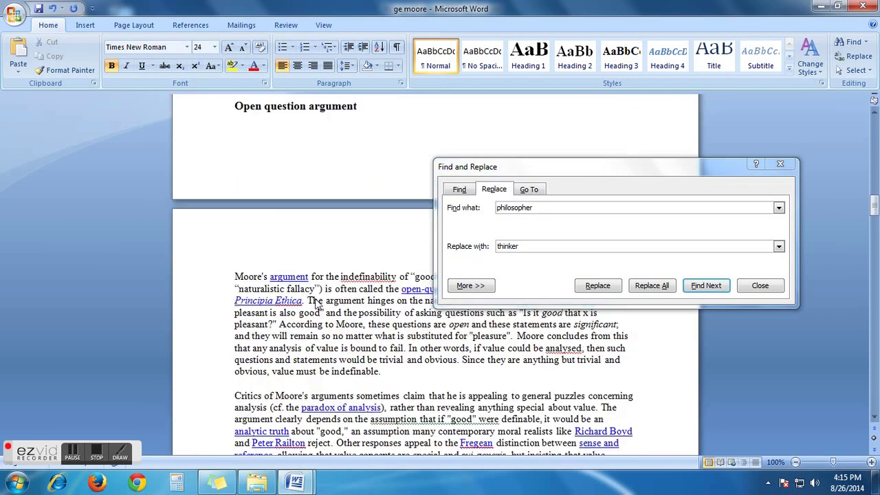
scroll(319, 303, up, 20)
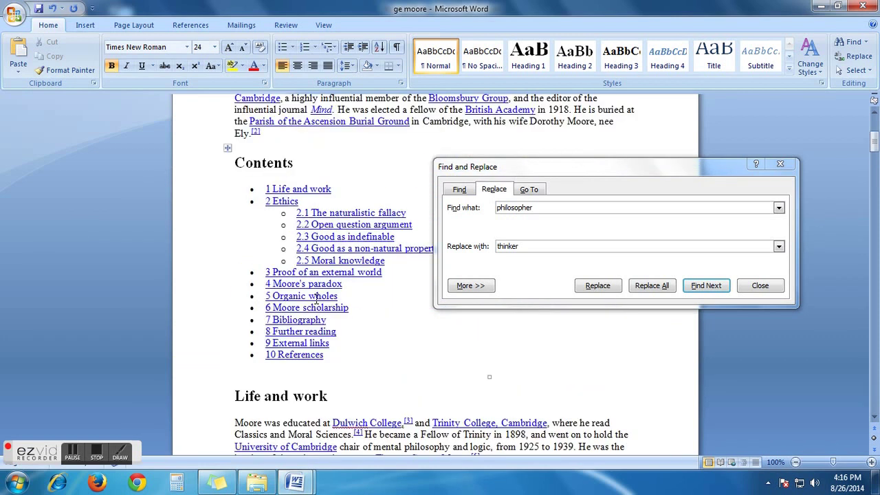
scroll(316, 295, up, 5)
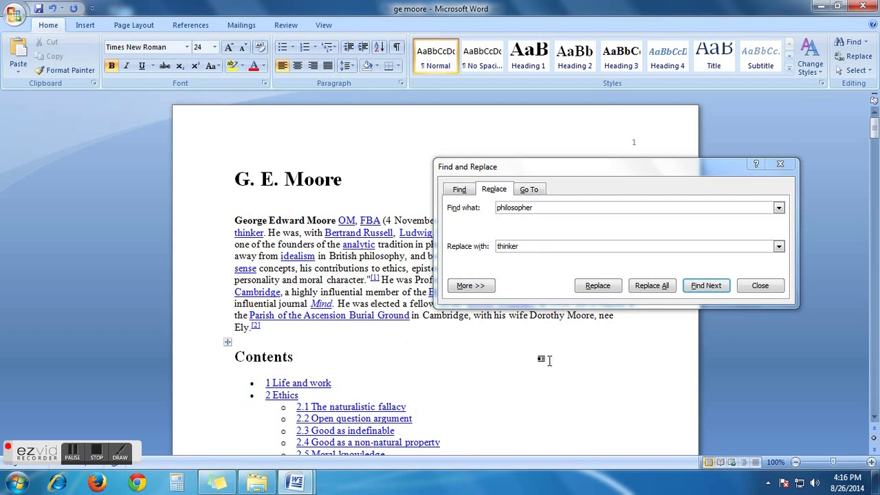
click(699, 289)
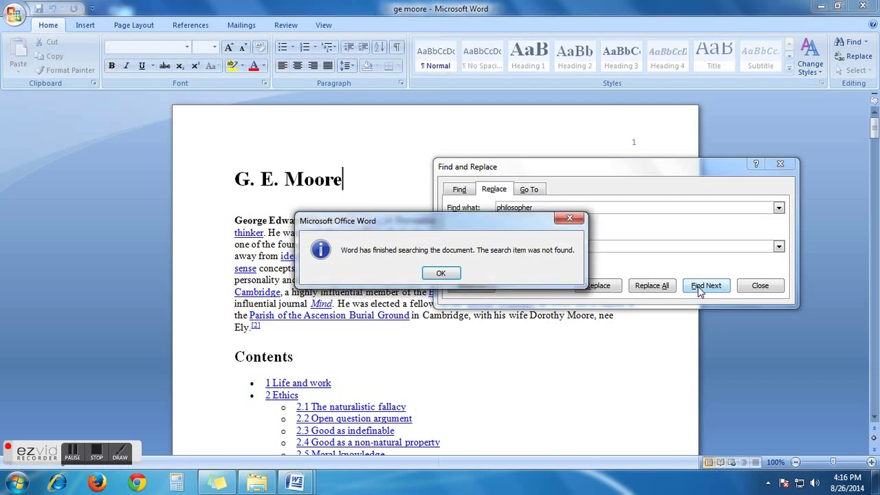
click(438, 273)
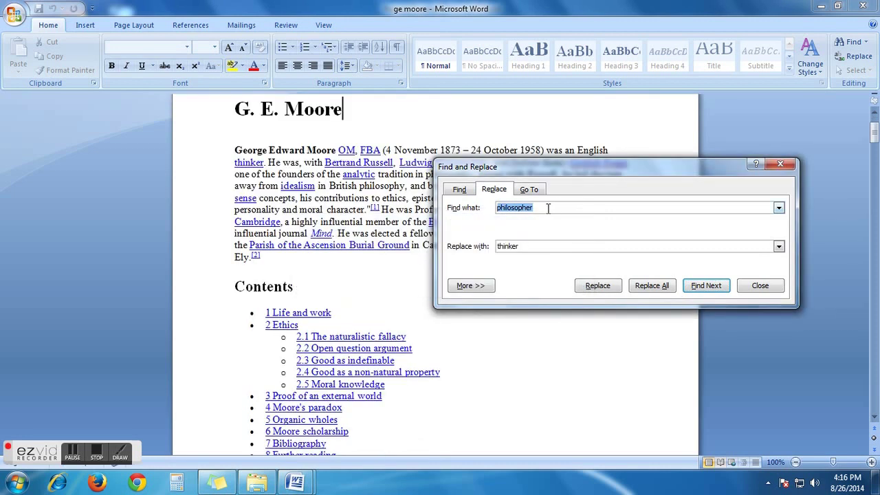
- Replace every 'He' with 'She' throughout the article, yielding 298 replacements
text(He)
double_click(528, 248)
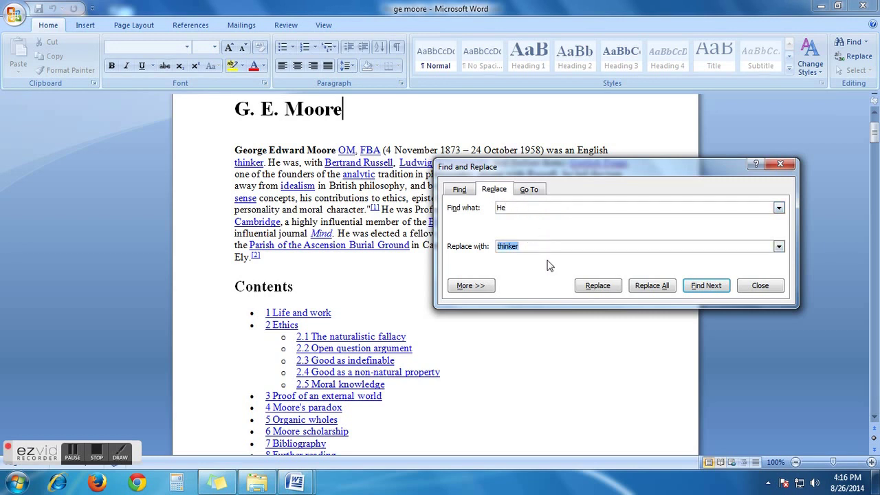
text(She)
click(651, 288)
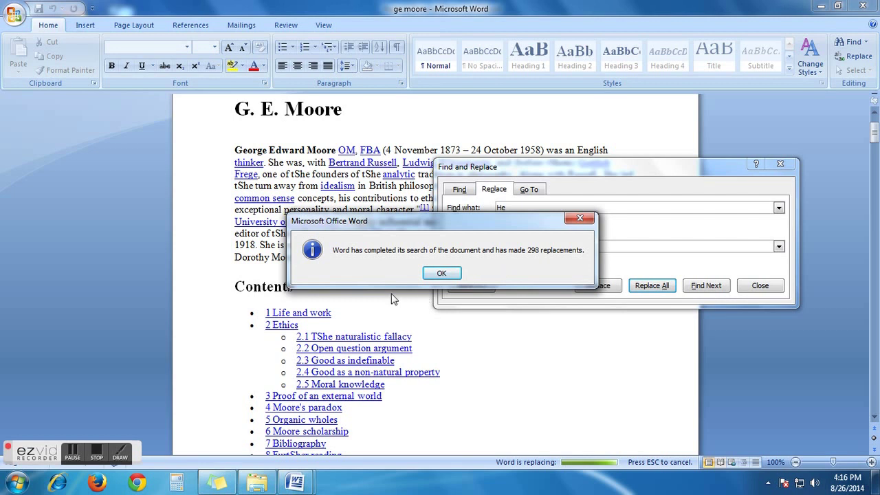
- Dismiss the 298-replacement summary and scroll the article to inspect mangled words like 'tShe'
click(442, 273)
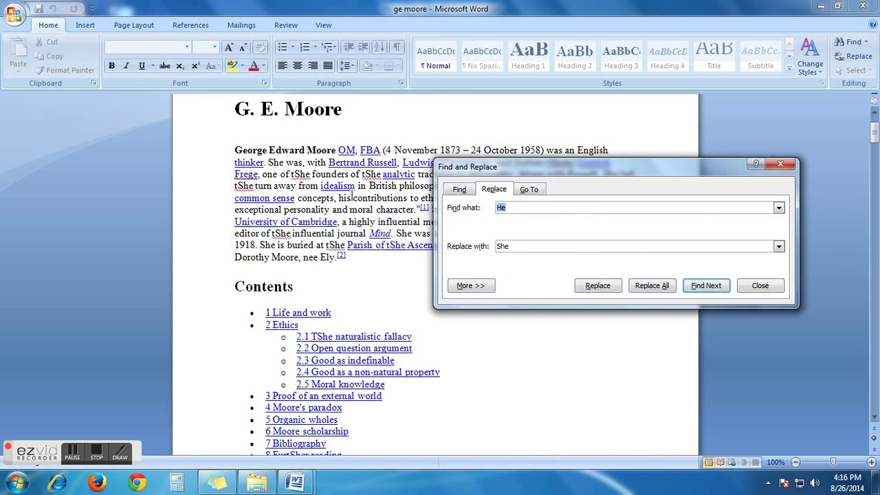
click(345, 140)
scroll(366, 268, down, 2)
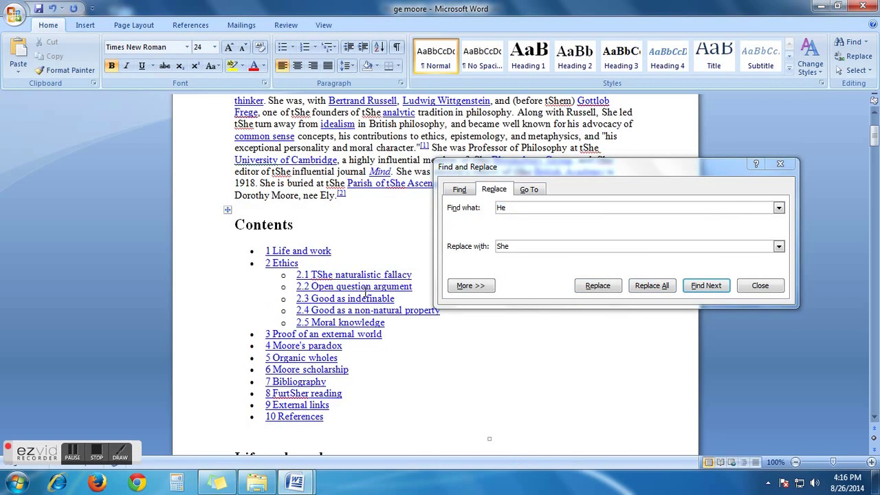
scroll(285, 316, up, 2)
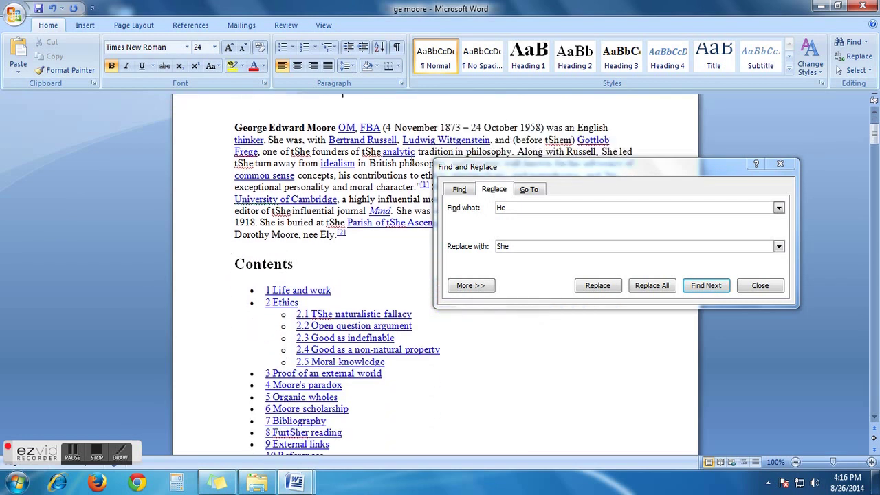
drag(555, 166, 757, 176)
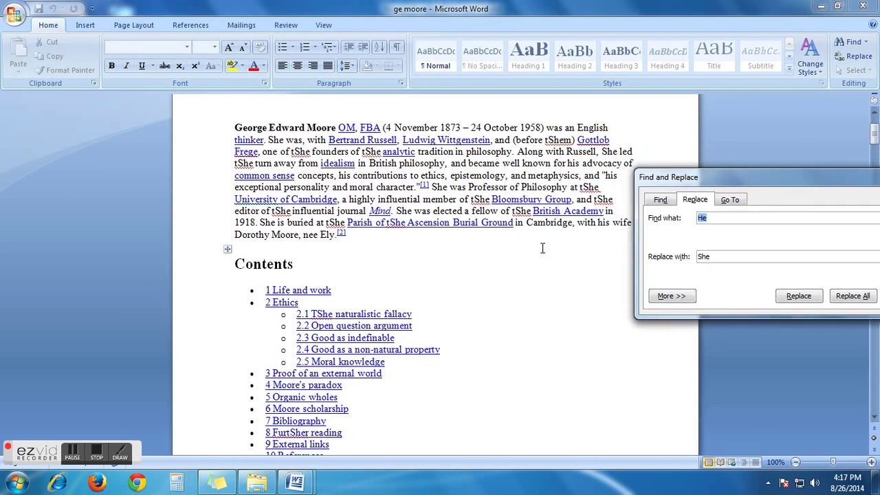
click(611, 153)
scroll(609, 177, up, 2)
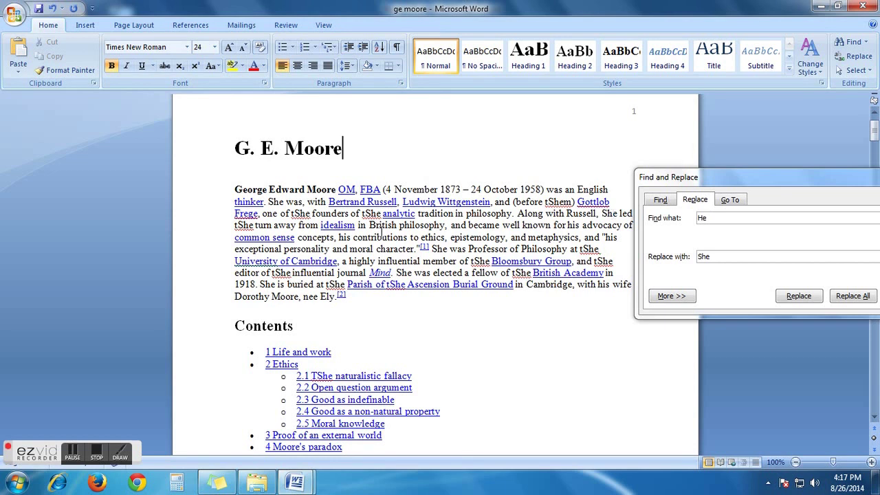
click(301, 214)
scroll(385, 251, up, 3)
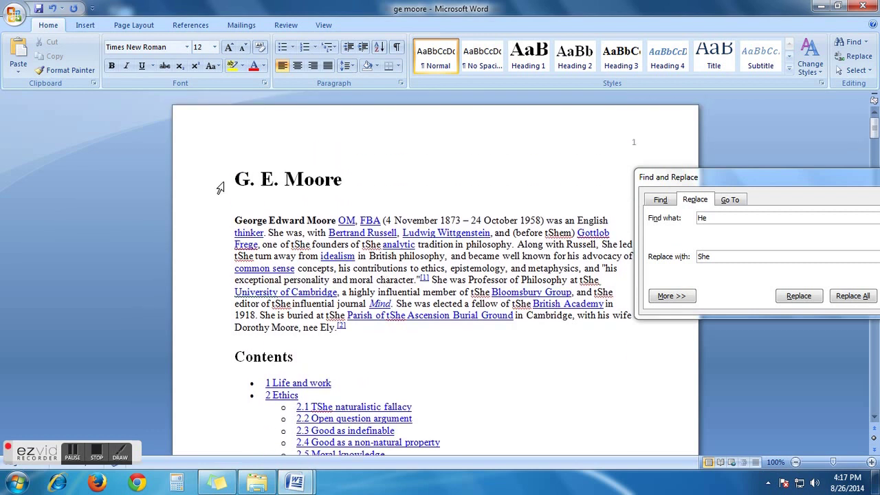
click(374, 181)
scroll(448, 350, down, 5)
scroll(450, 336, up, 5)
- Replace every 'She' with 'He', 298 replacements, and dismiss the summary
click(721, 216)
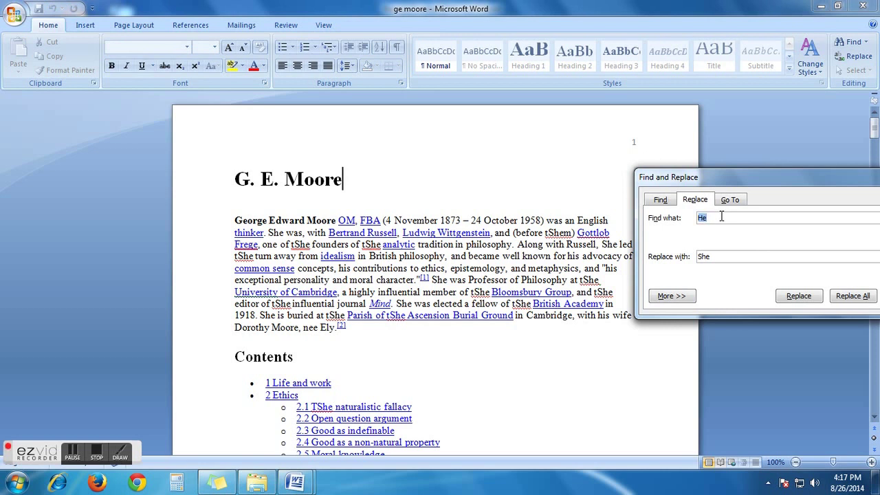
text(She)
click(738, 257)
double_click(738, 256)
text(He)
drag(745, 180, 589, 180)
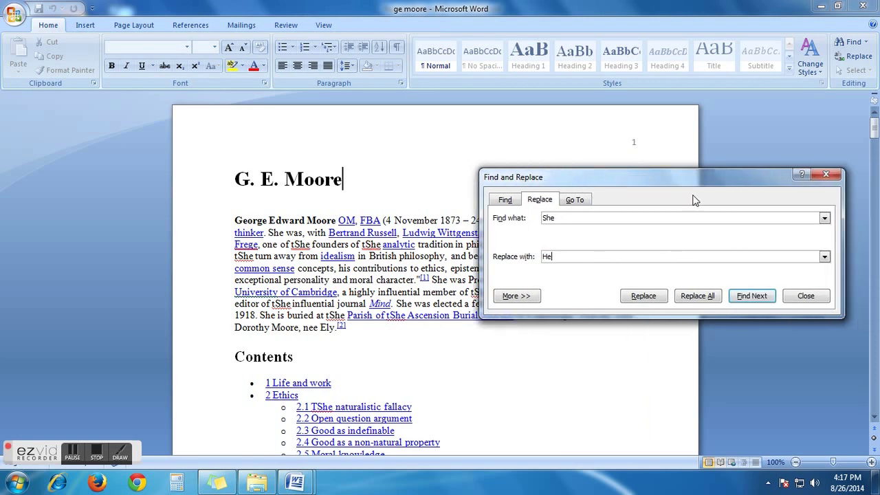
click(695, 296)
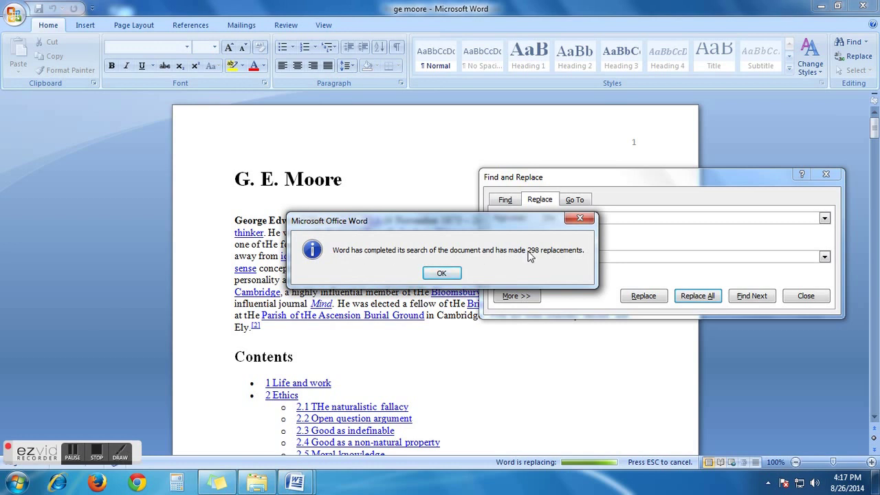
click(441, 273)
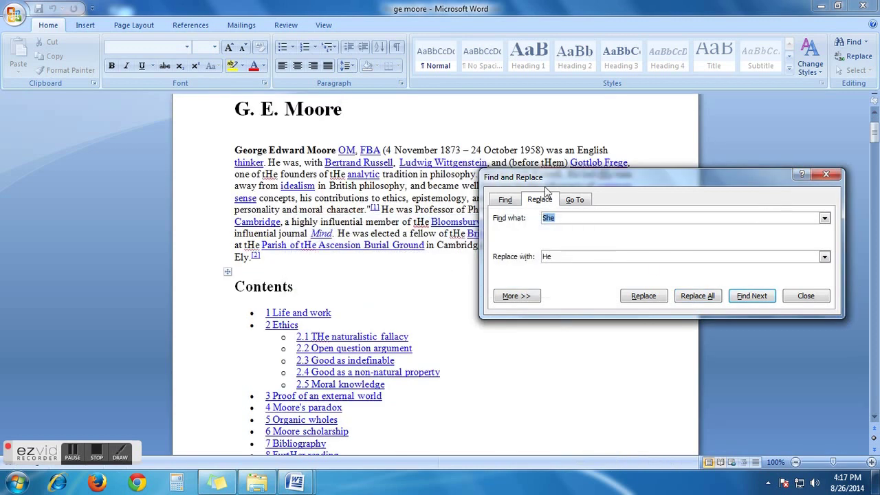
- Move the dialog aside, inspect restored words like 'tHe', and scroll down to the Ethics section
drag(545, 178, 705, 179)
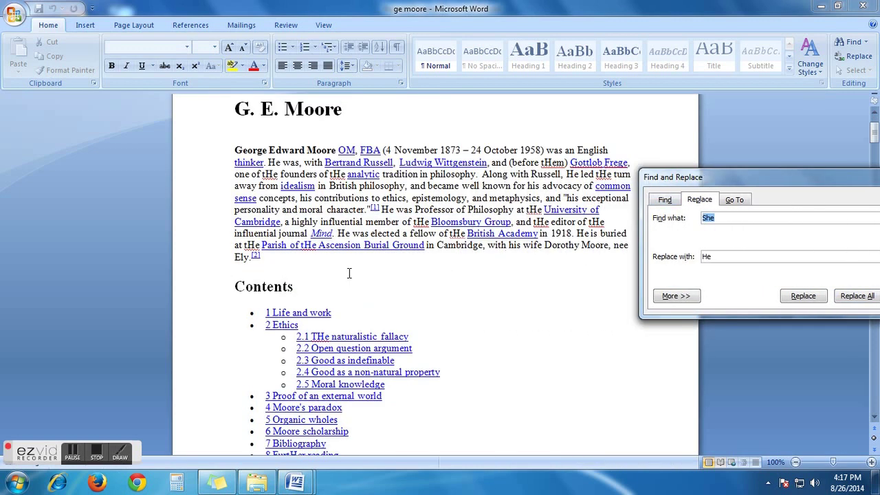
click(571, 173)
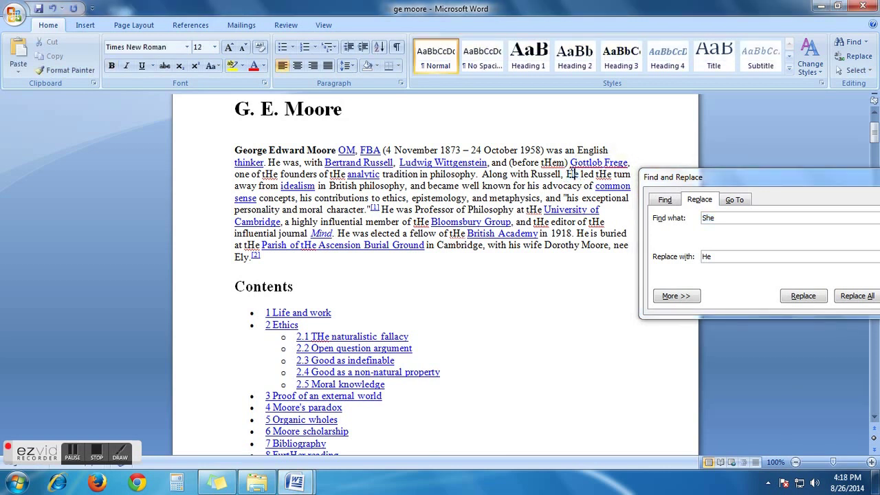
double_click(339, 173)
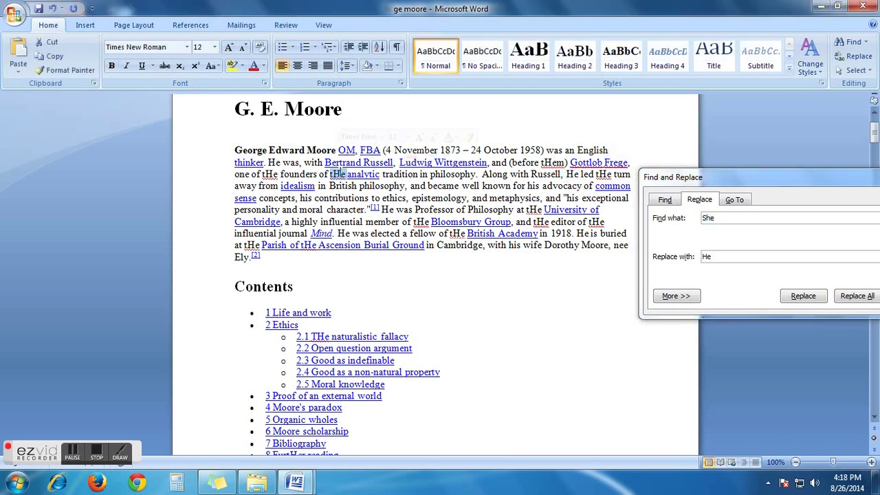
click(340, 173)
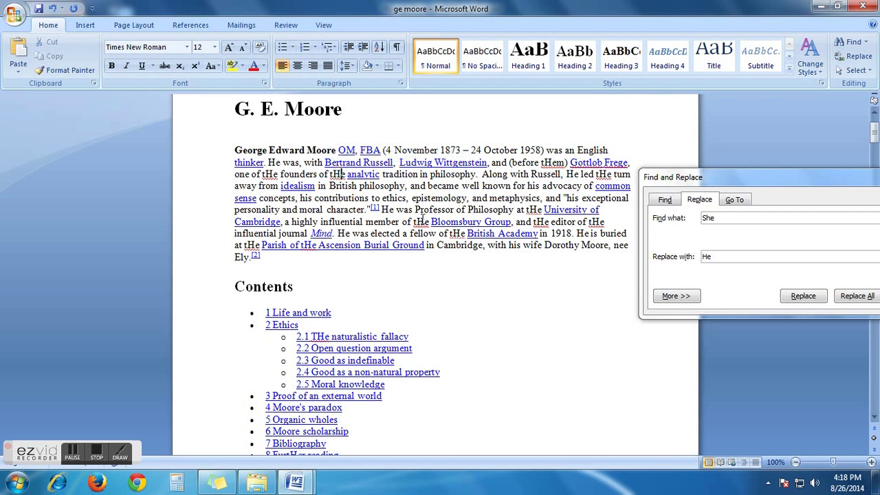
double_click(534, 209)
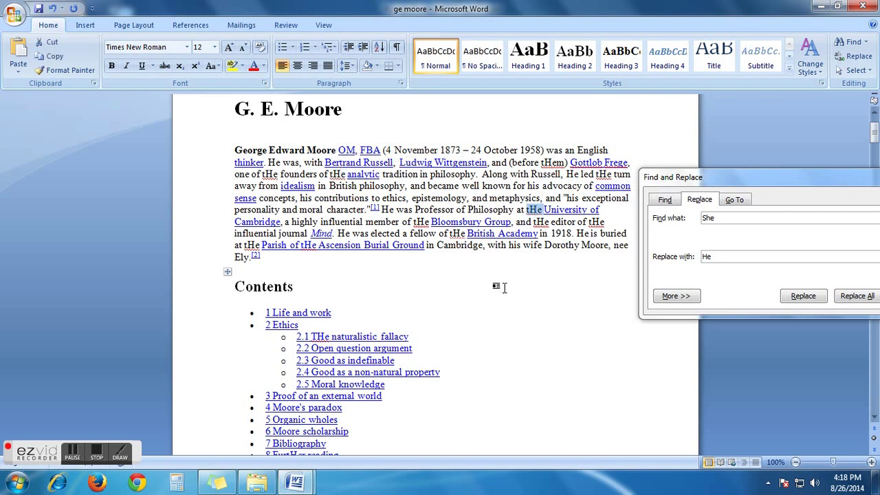
click(492, 287)
scroll(492, 286, down, 8)
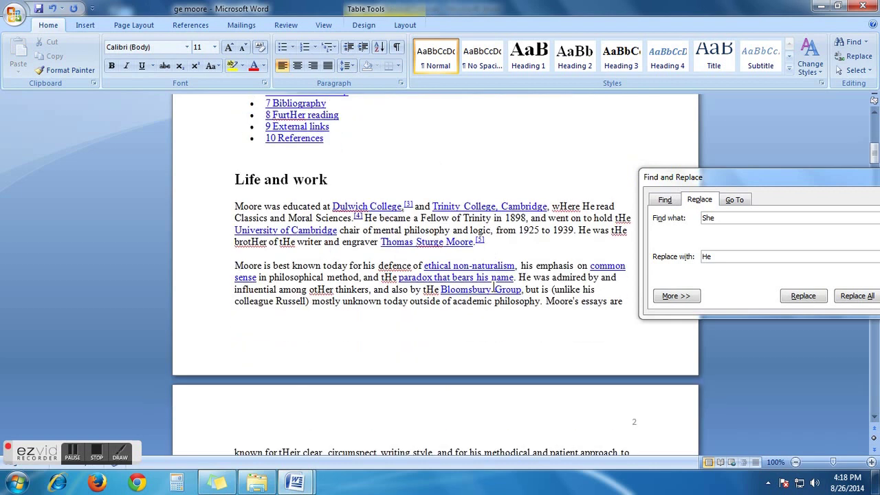
scroll(492, 286, up, 3)
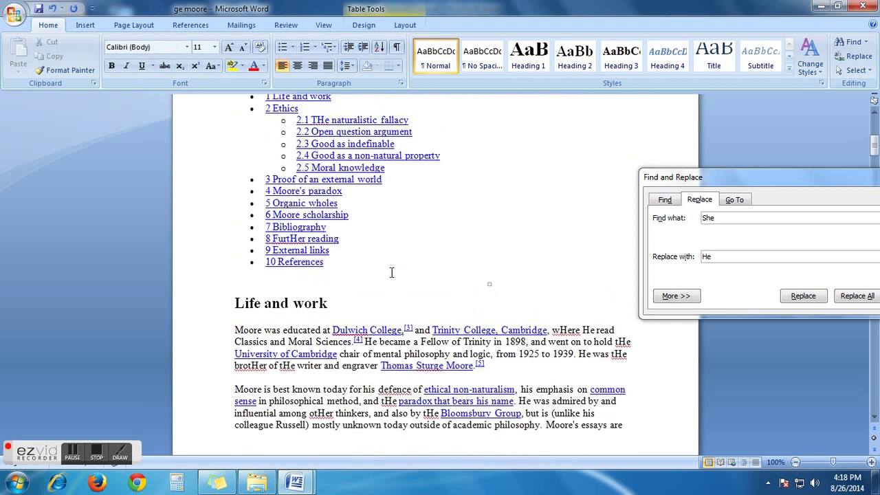
scroll(391, 273, down, 15)
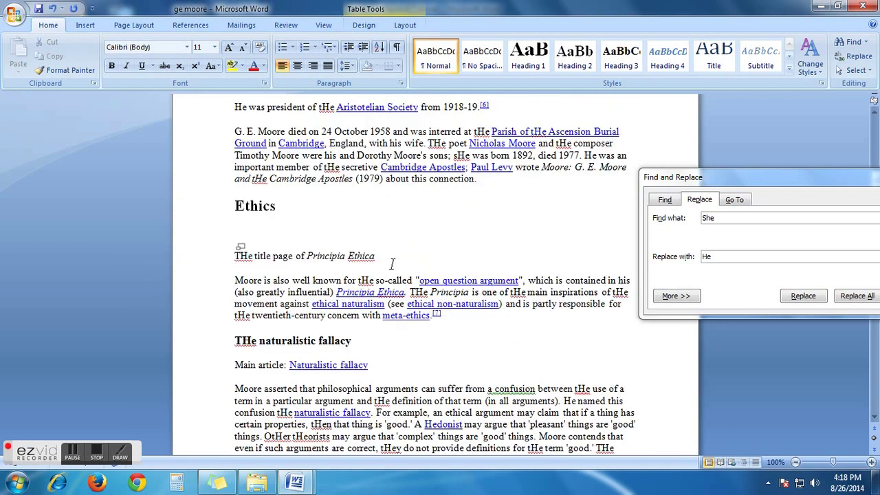
scroll(391, 264, down, 15)
scroll(392, 264, up, 5)
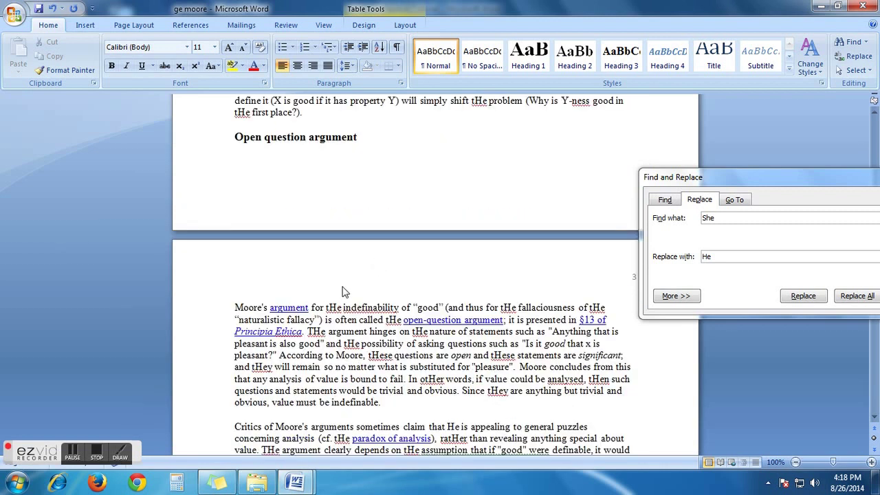
- Switch to the Replace Tutorial document and bring its six bulk-replace steps into view
mouse_move(296, 481)
click(265, 435)
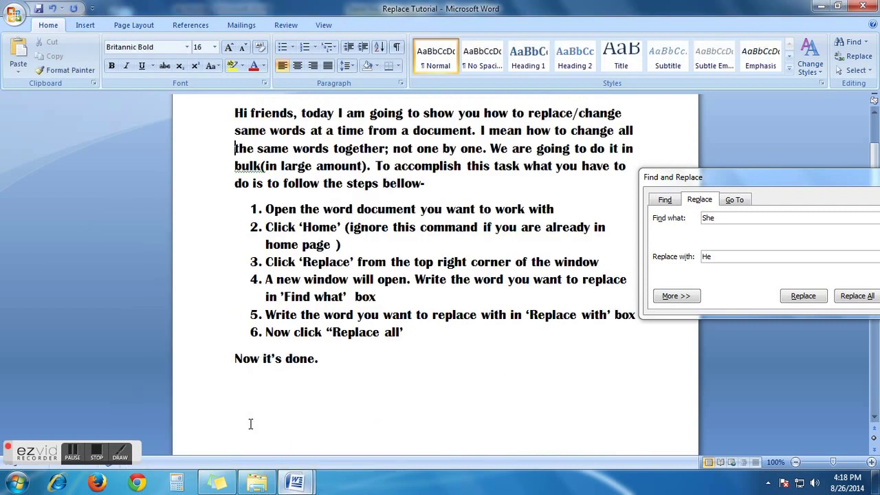
scroll(310, 407, up, 2)
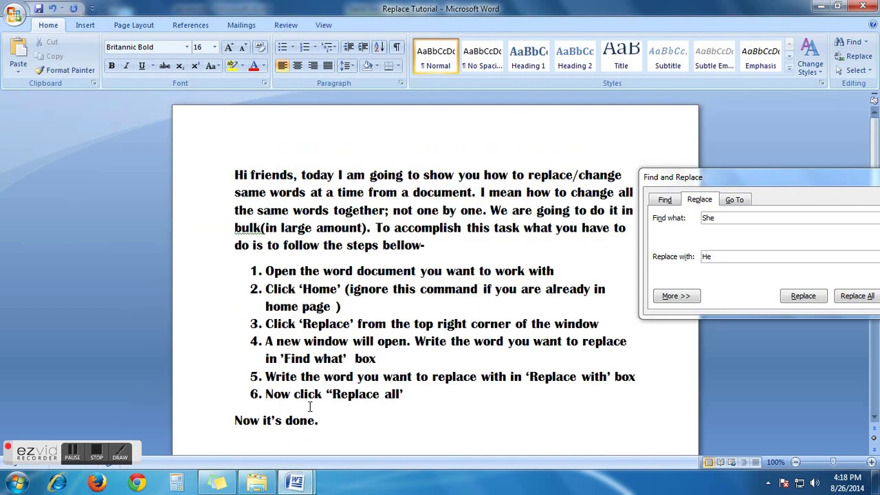